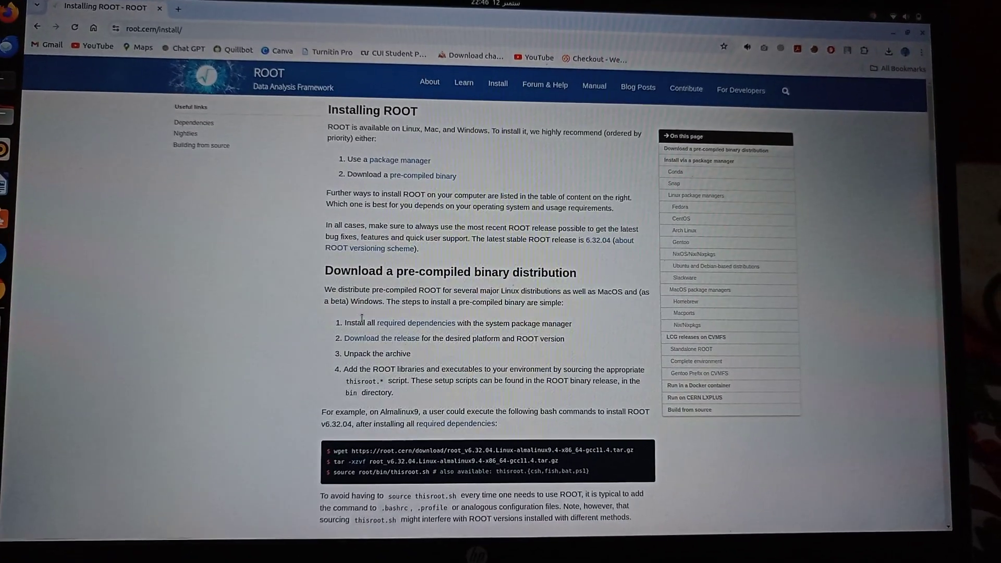
scroll(358, 322, "down", 5)
scroll(364, 329, "up", 1)
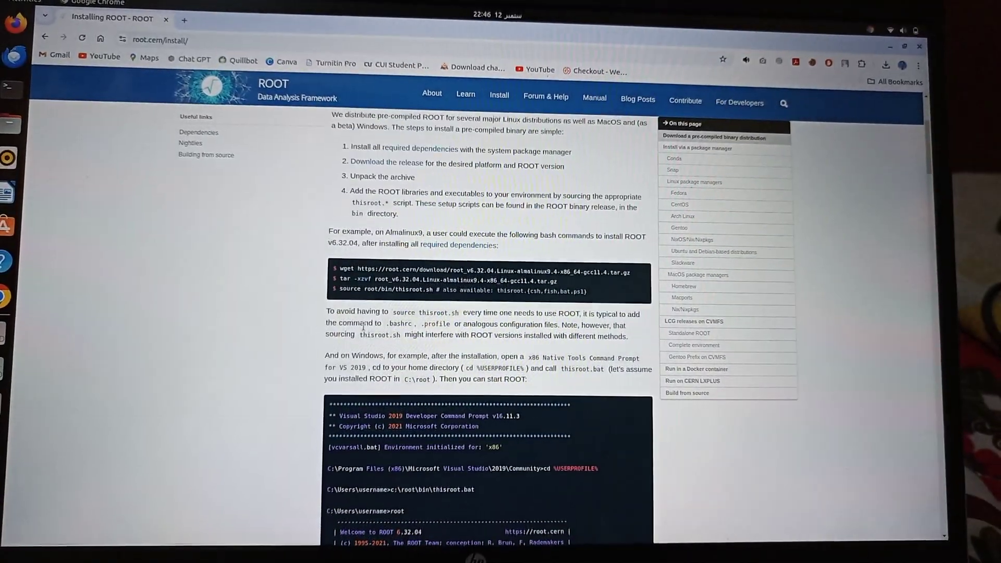
- Select the wget and tar command lines in the Almalinux example on root.cern/install
left_click_drag(340, 268, 557, 276)
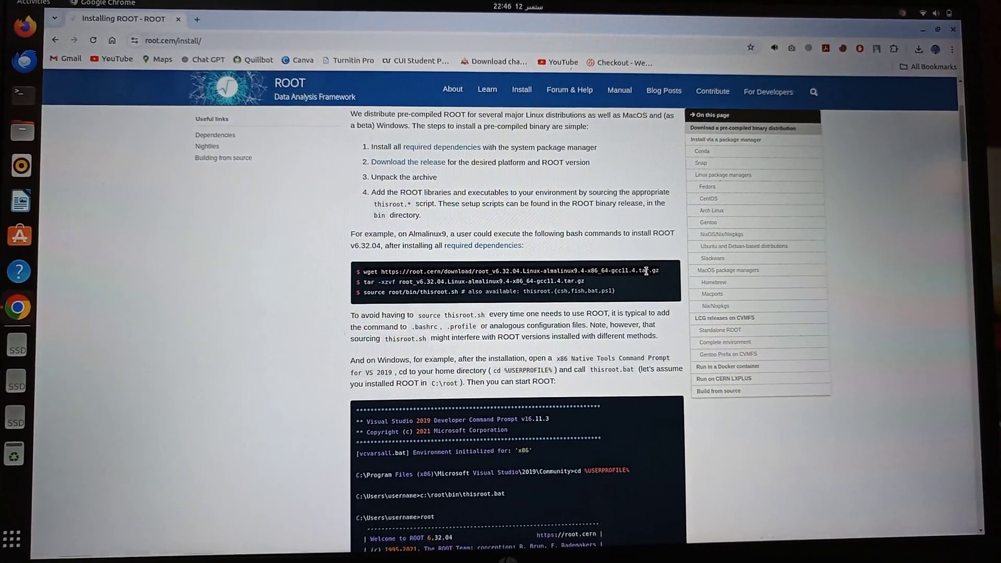
right_click(651, 270)
- Download the ROOT 6.32.04 AlmaLinux 9.4 tarball by running the copied wget command in a new terminal
left_click(642, 292)
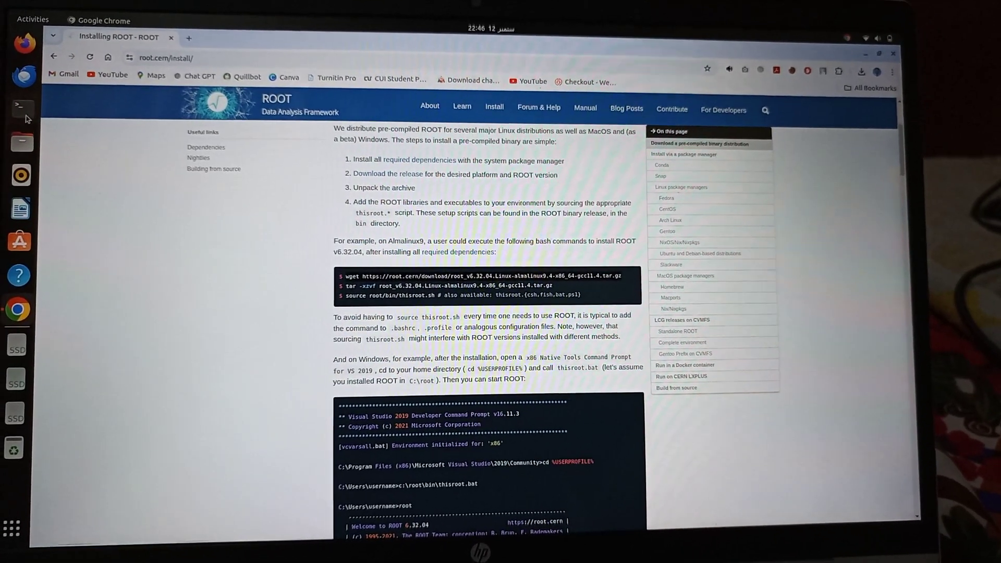
key("ctrl+alt+t")
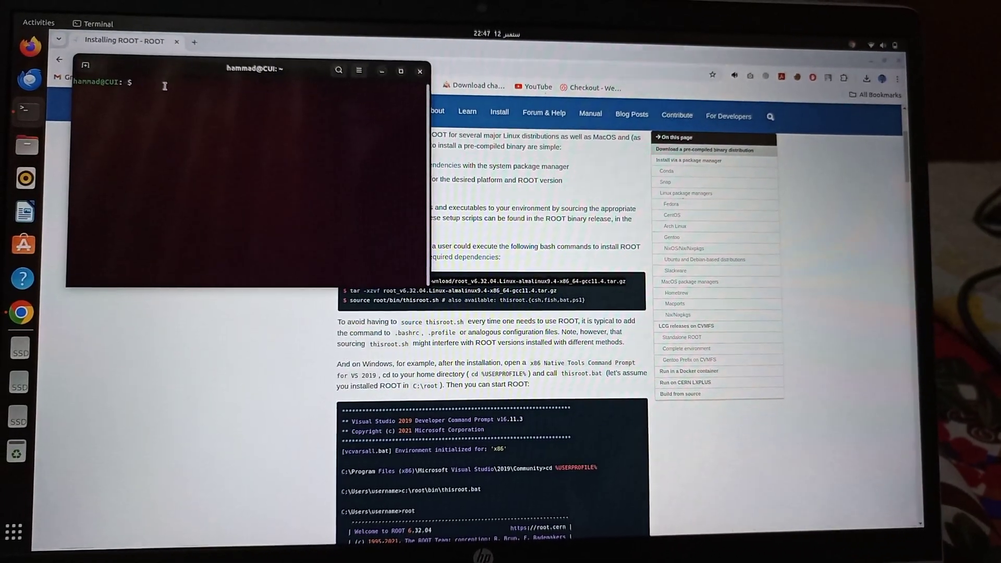
right_click(171, 95)
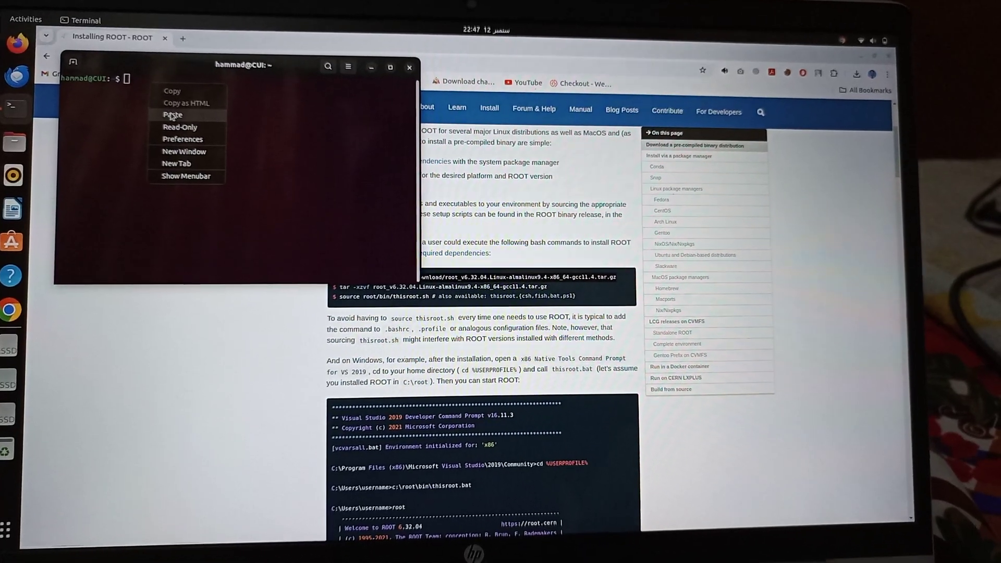
left_click(174, 118)
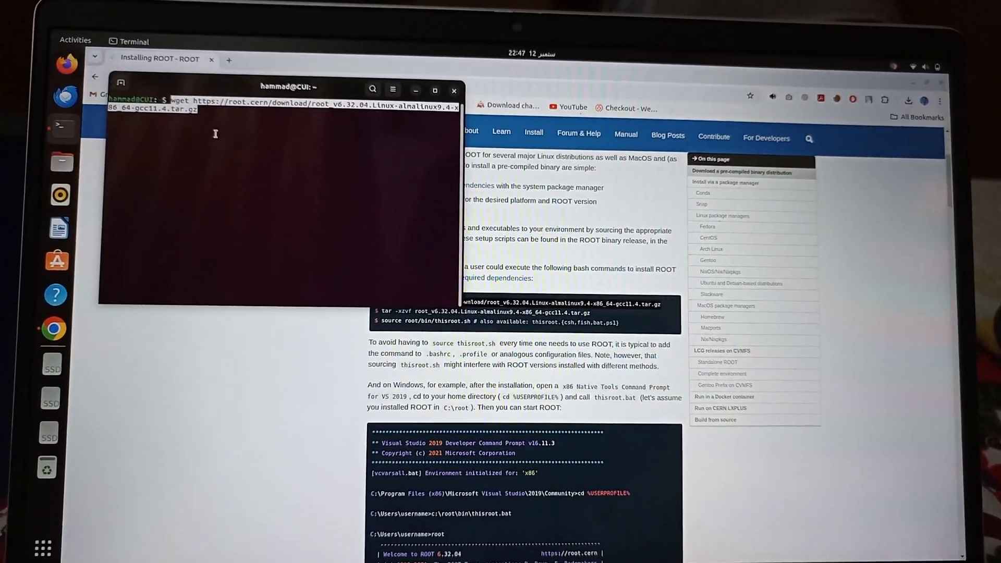
key("Return")
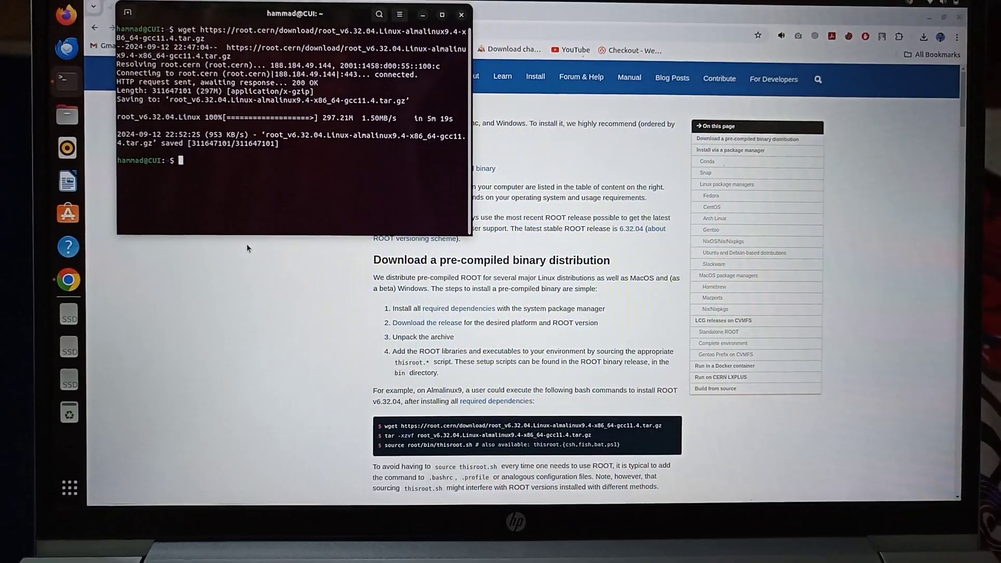
- Copy the 'sudo snap install root-framework' command from the install page's Snap section
left_click(247, 249)
scroll(247, 249, "down", 5)
scroll(255, 254, "down", 5)
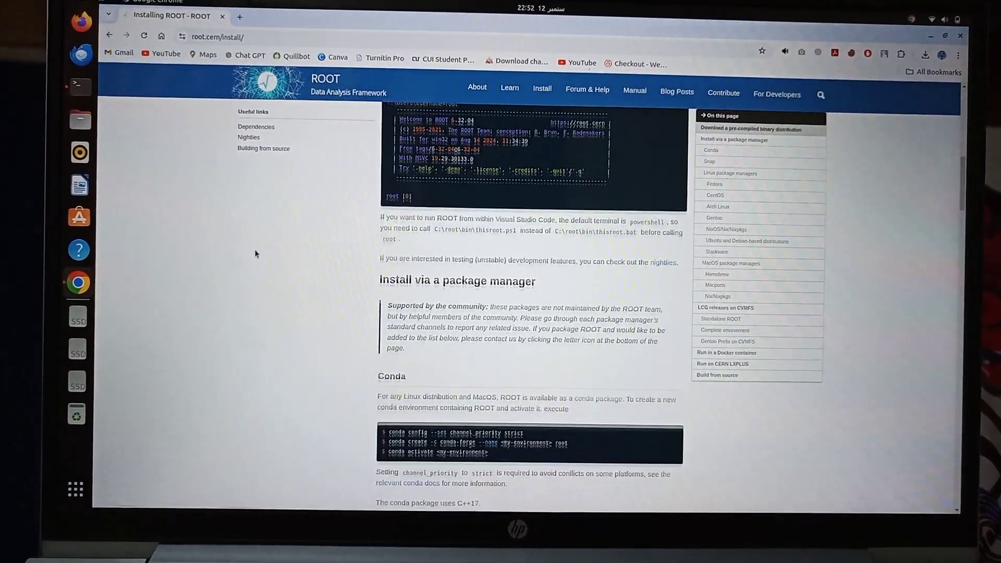
scroll(255, 254, "down", 5)
scroll(260, 266, "down", 3)
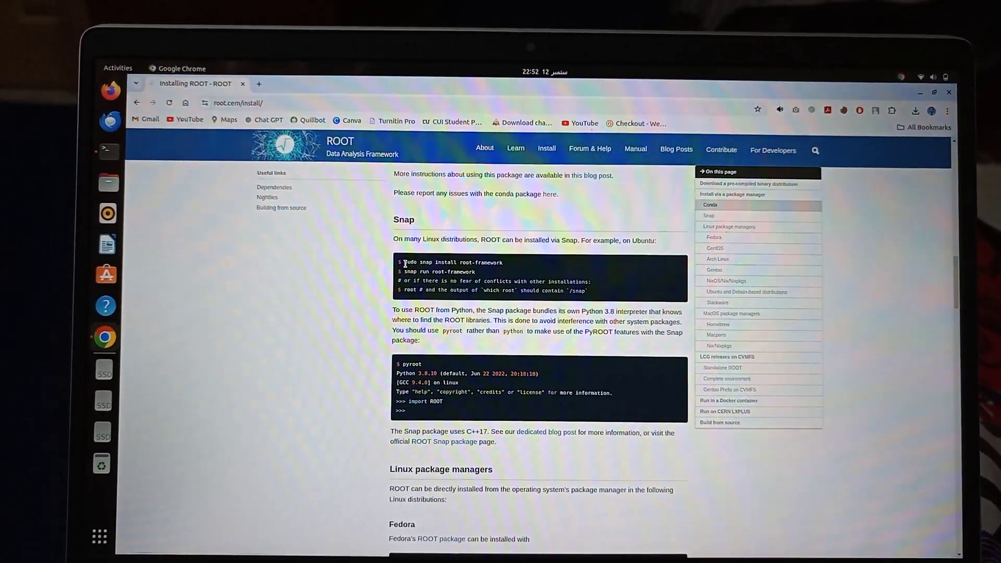
right_click(490, 276)
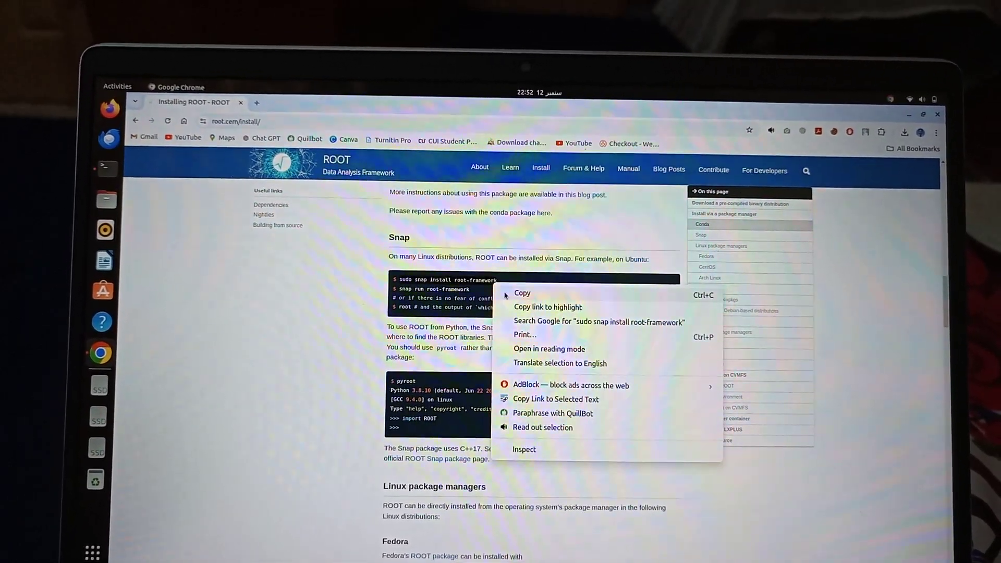
left_click(505, 295)
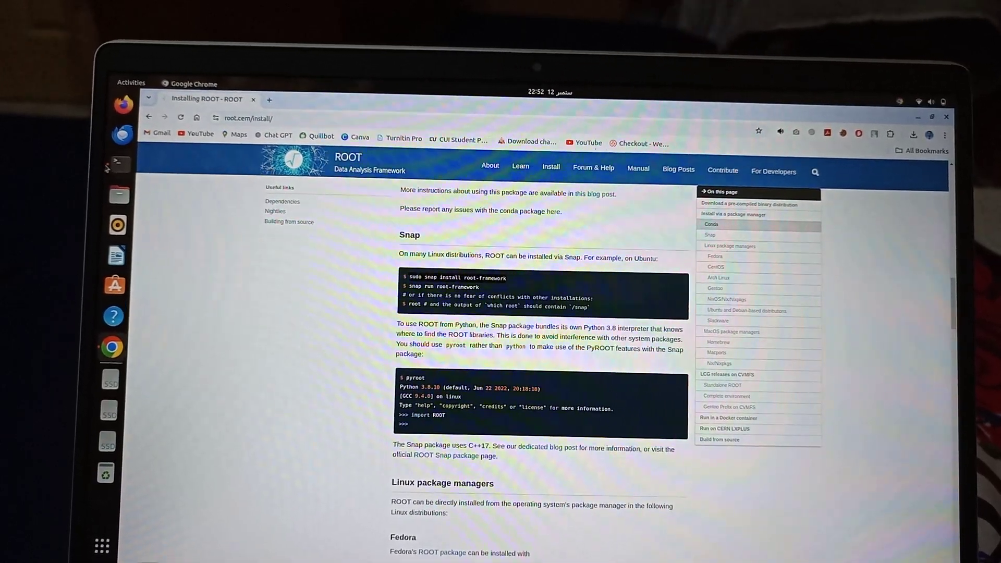
left_click(117, 164)
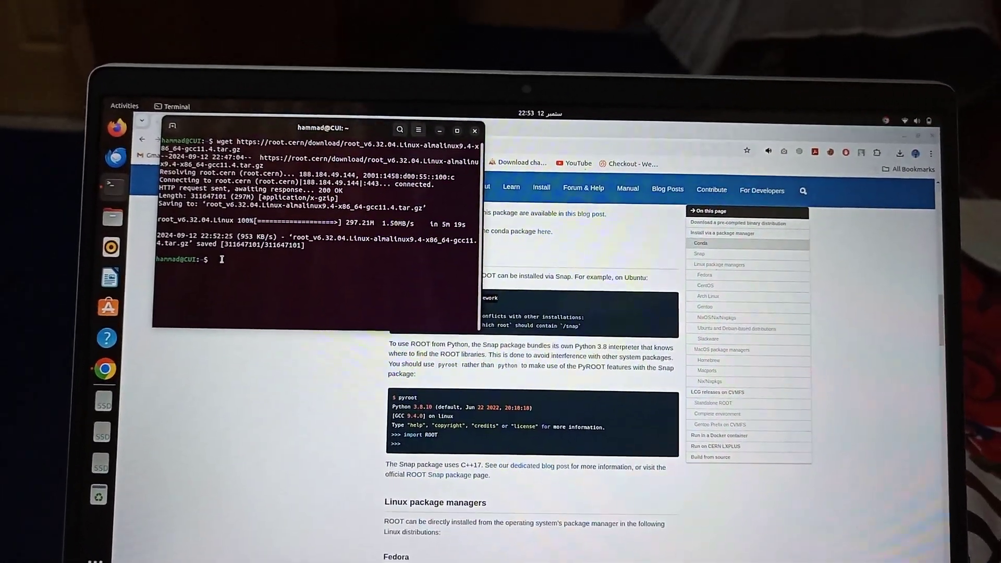
- Run 'sudo snap install root-framework' with the sudo password to install v6-30-08
right_click(219, 261)
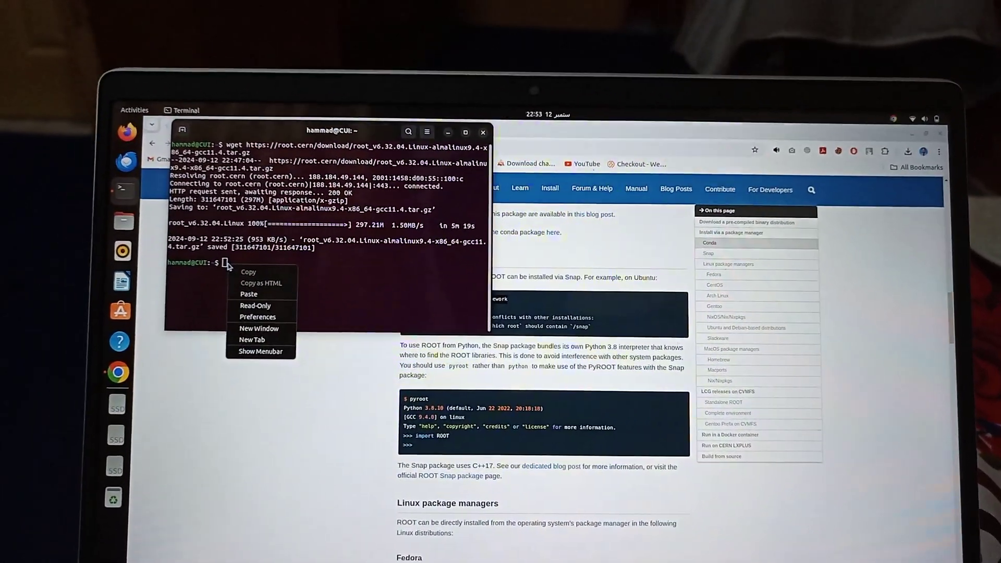
left_click(249, 295)
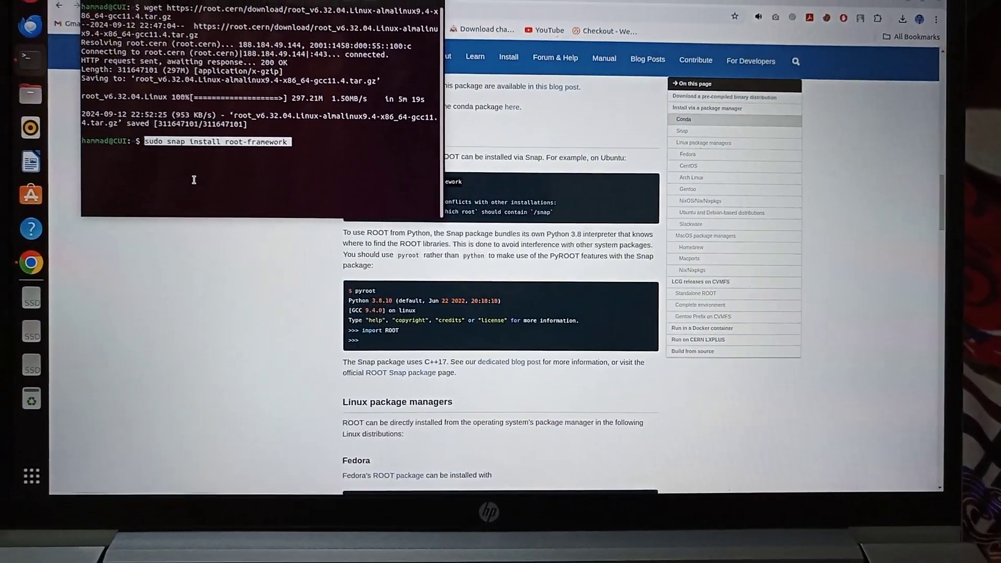
key("Return")
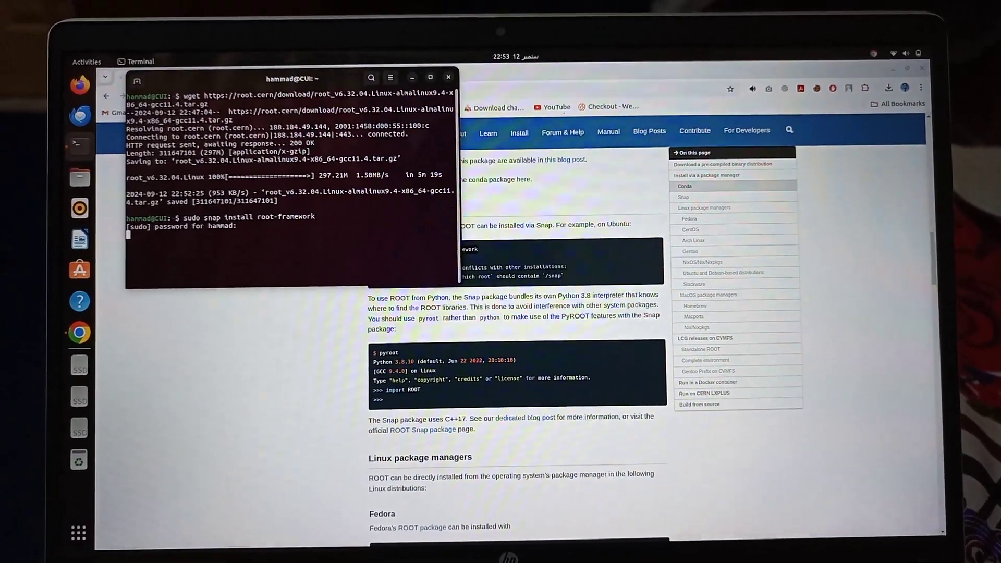
key("Return")
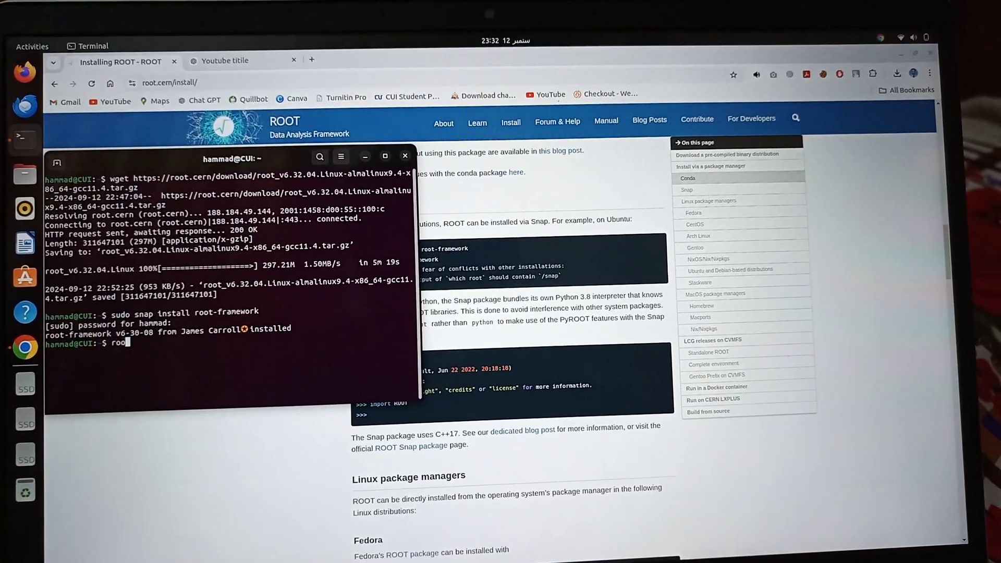
type("root")
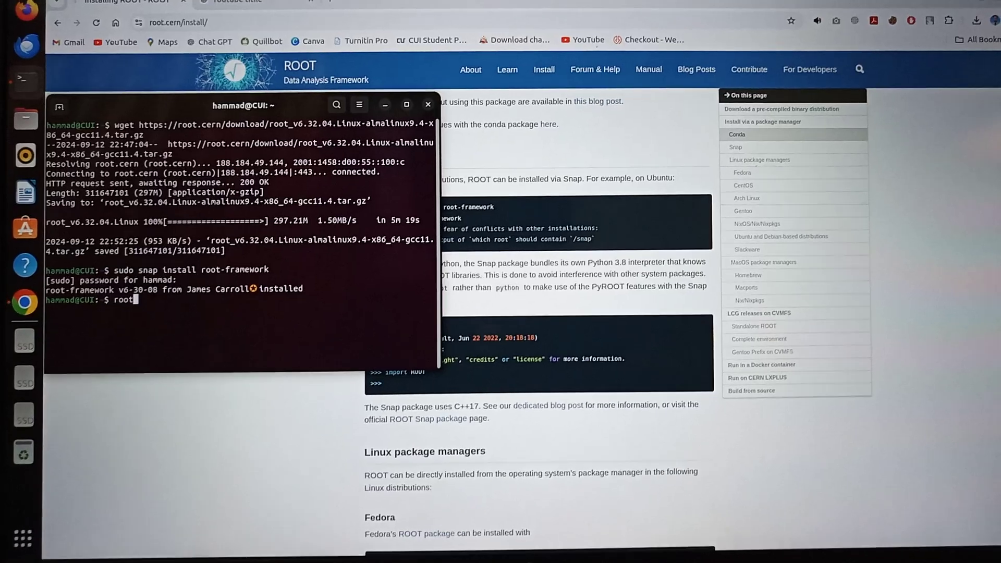
- Start ROOT 6.30/08 with 'root' and exit with '.q', twice
key("Return")
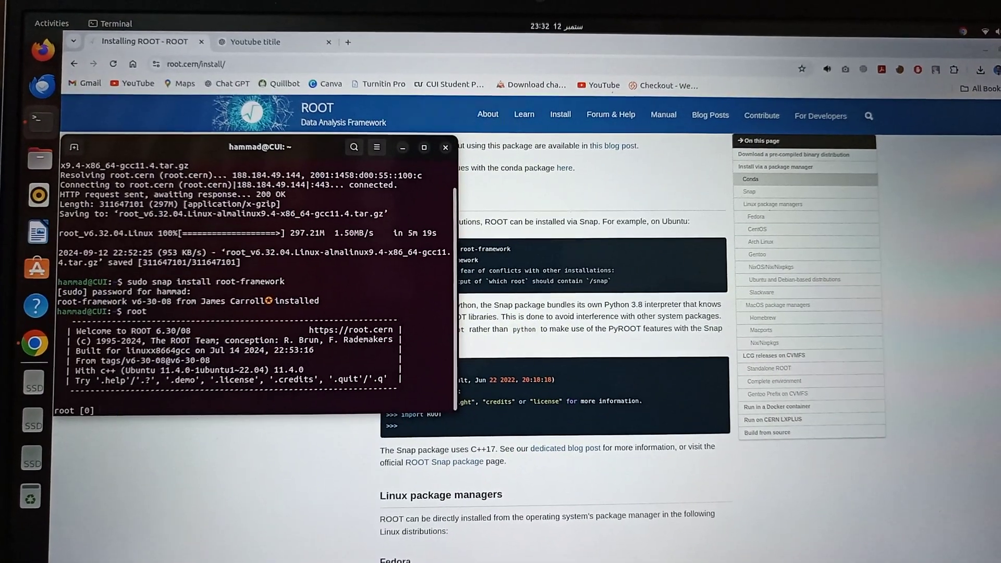
type(".q")
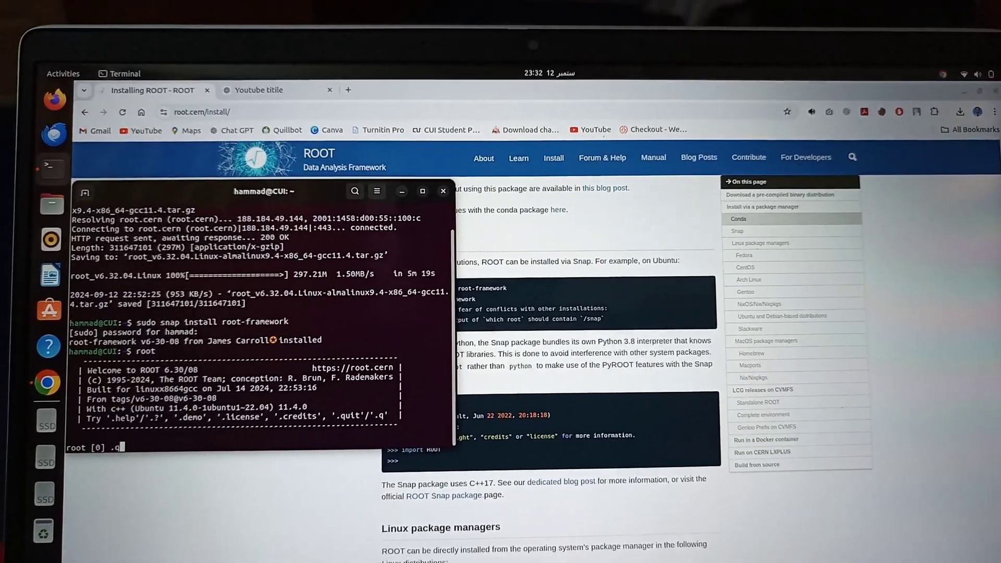
key("Return")
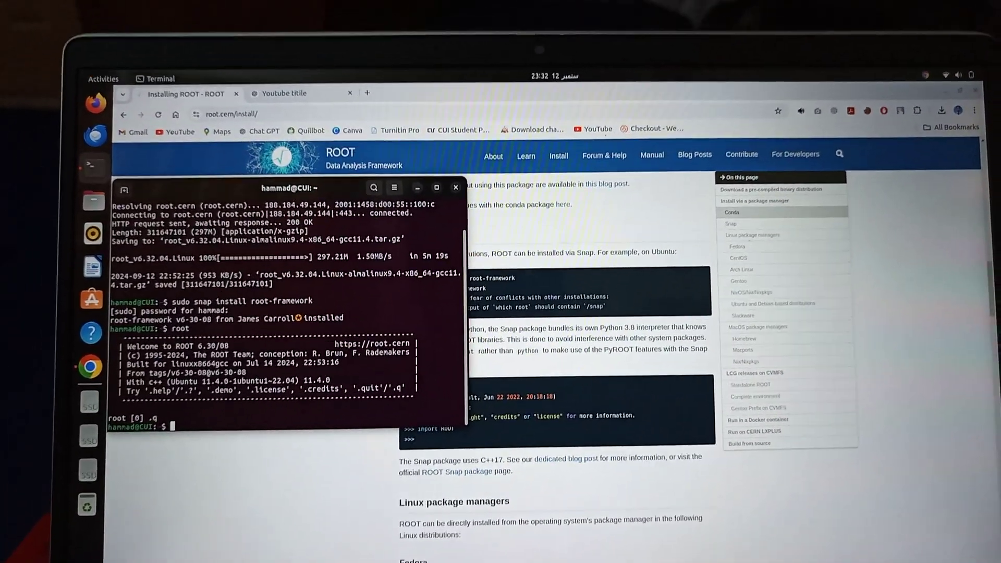
type("root")
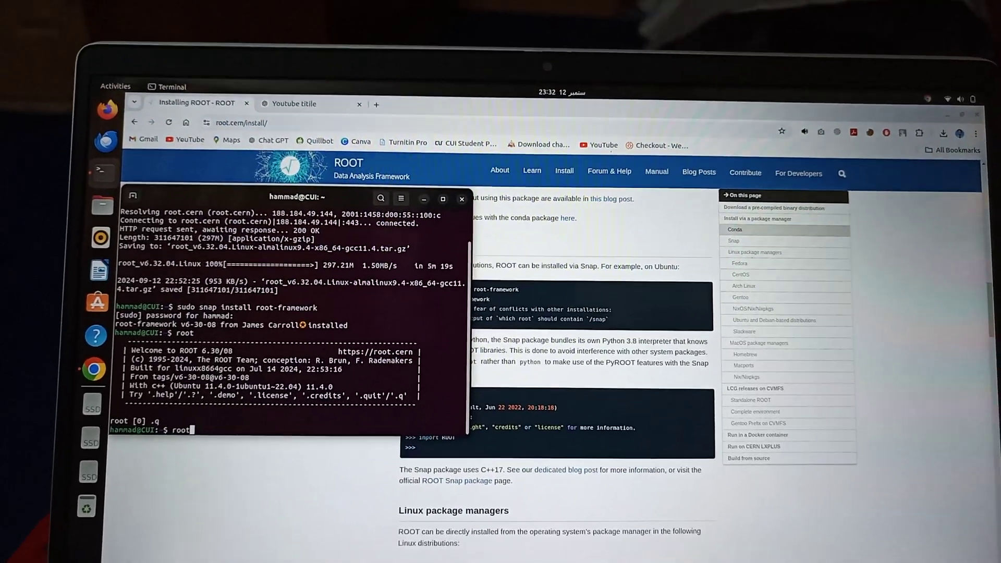
key("Return")
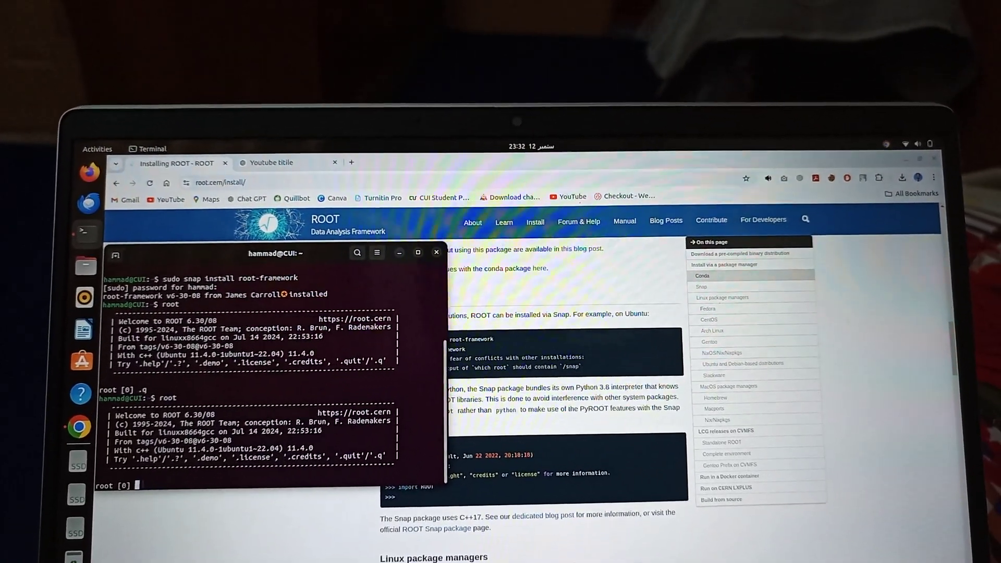
type(".q")
key("Return")
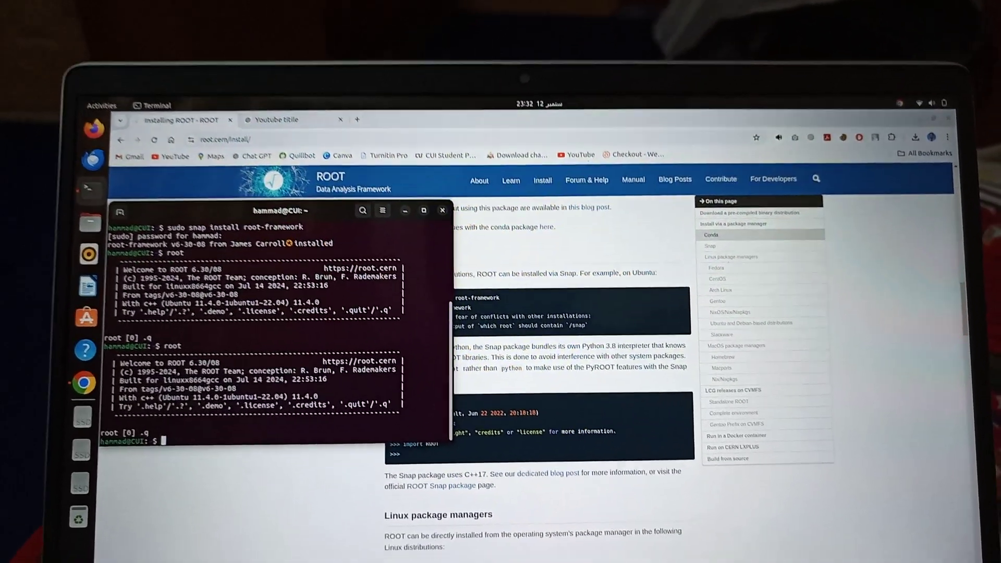